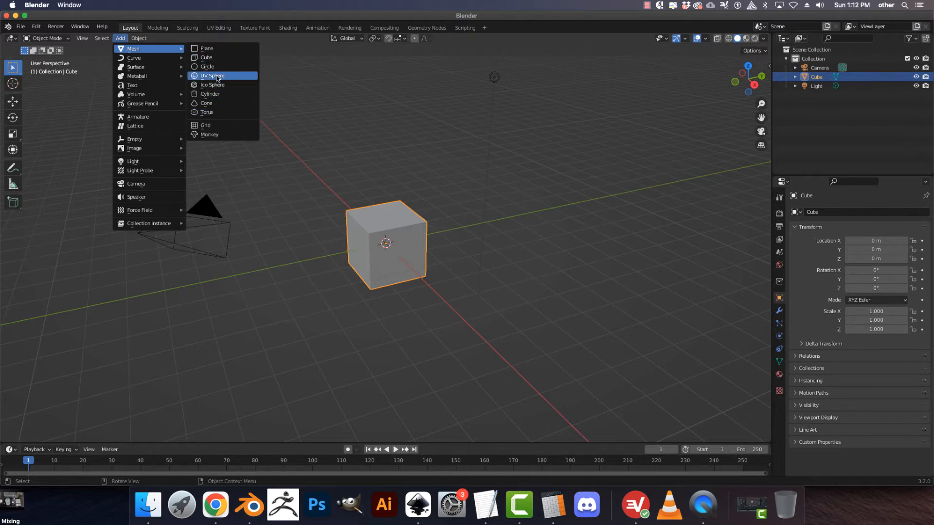
Add a UV sphere, a torus and a cylinder mesh to the scene at the default cube's location
{"action": "left_click", "coordinate": [217, 78]}
{"action": "left_click", "coordinate": [140, 39]}
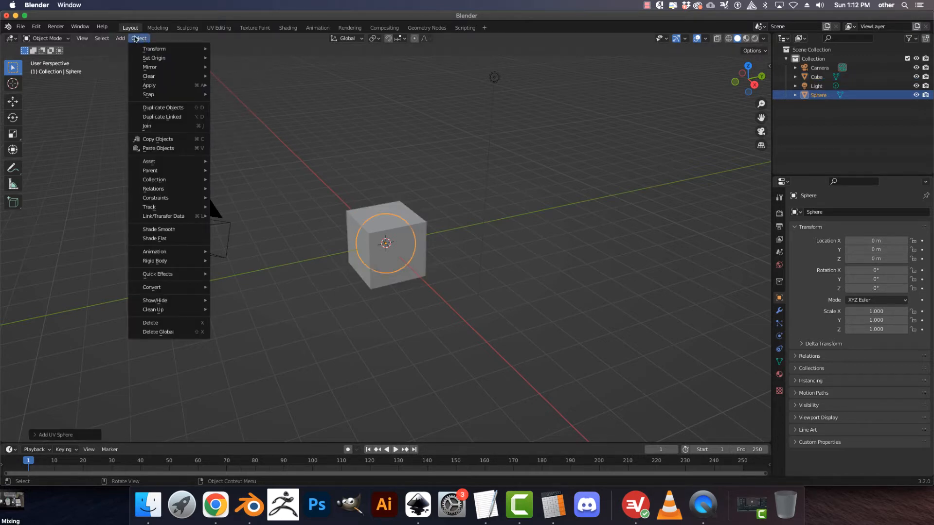
{"action": "mouse_move", "coordinate": [120, 39]}
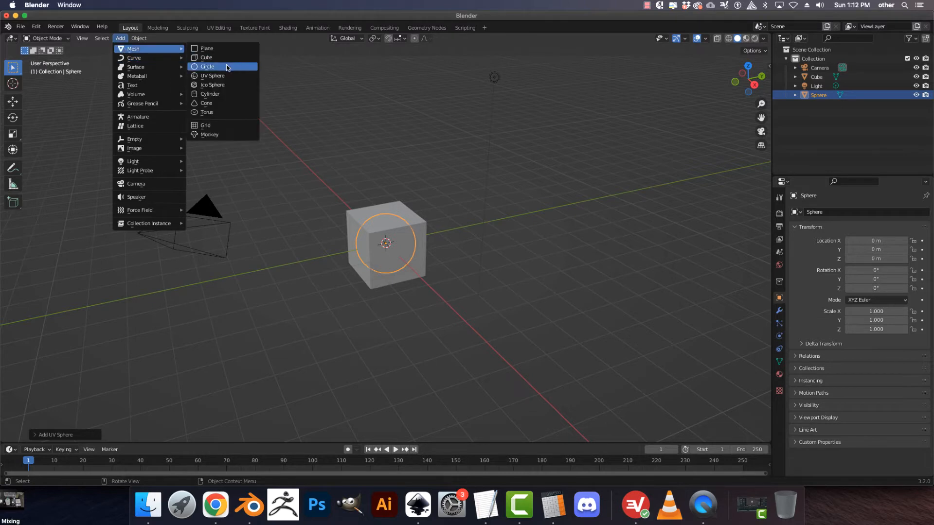
{"action": "left_click", "coordinate": [214, 112]}
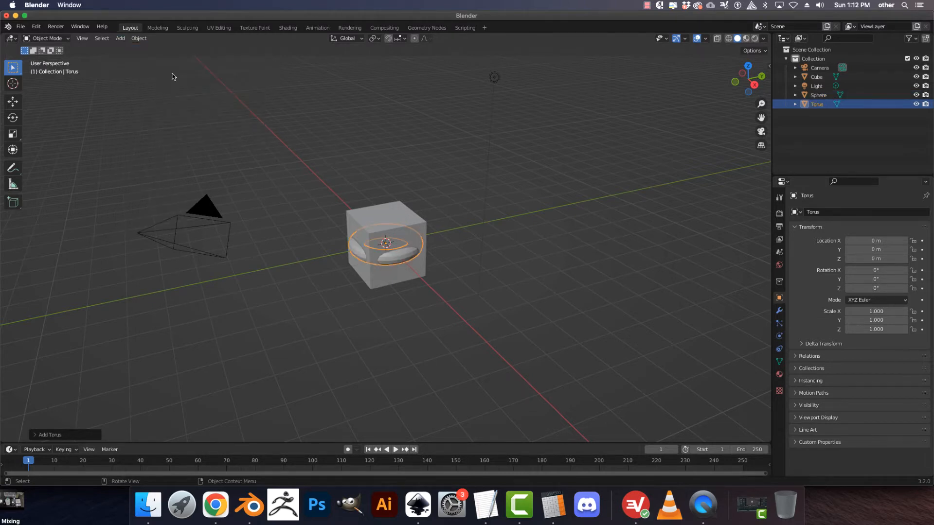
{"action": "left_click", "coordinate": [139, 39]}
{"action": "mouse_move", "coordinate": [149, 49]}
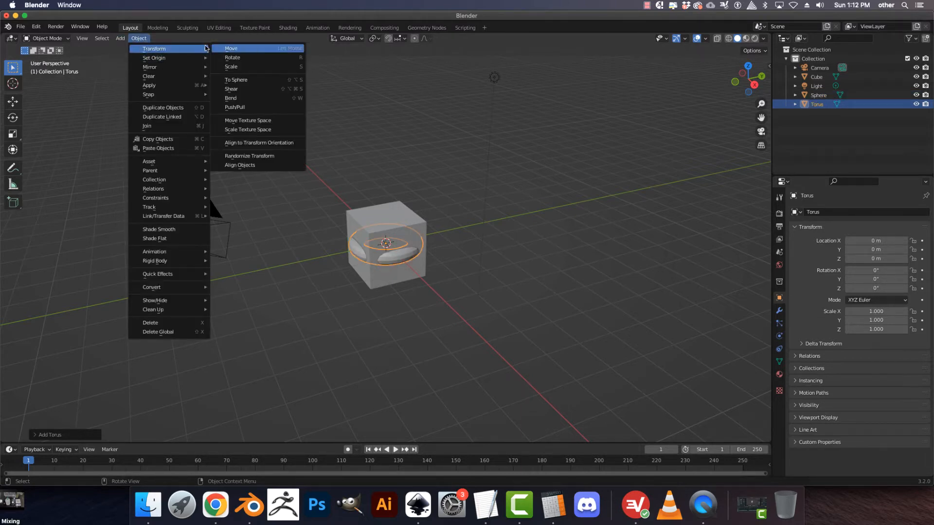
{"action": "mouse_move", "coordinate": [180, 61]}
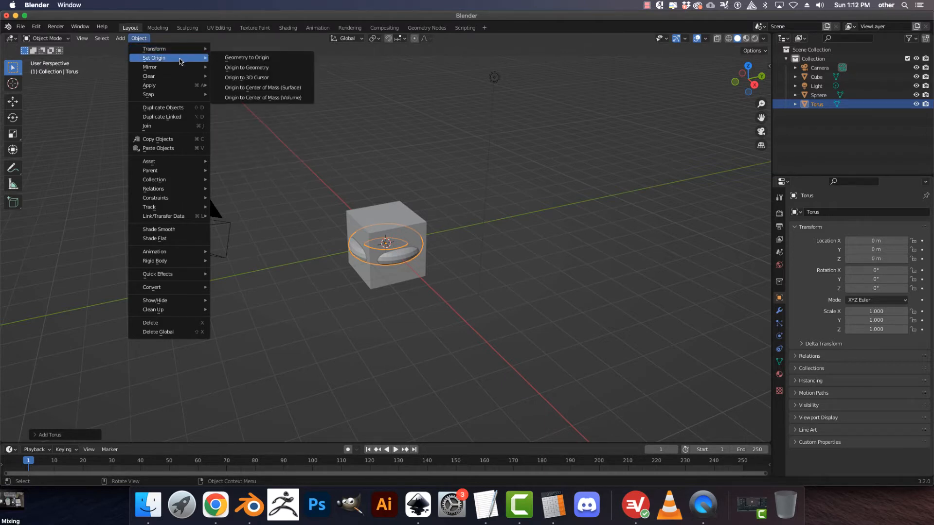
{"action": "mouse_move", "coordinate": [119, 38]}
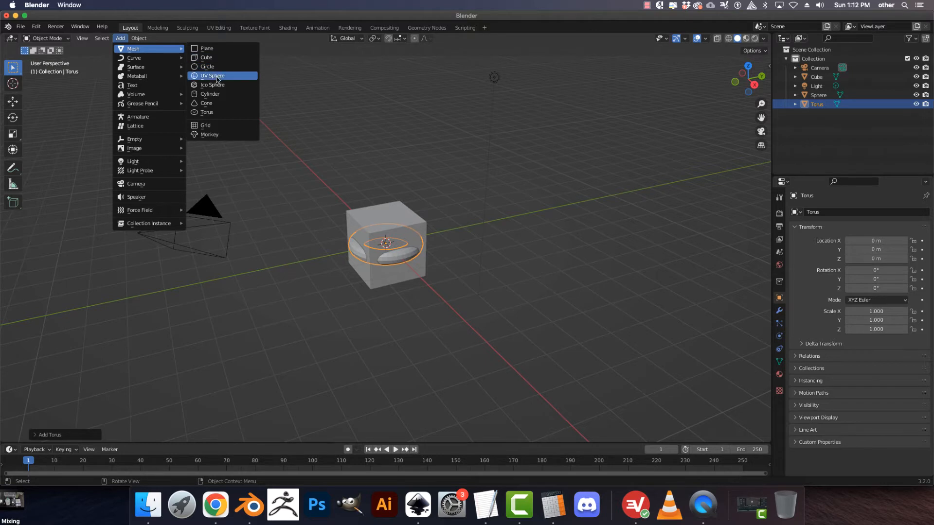
{"action": "left_click", "coordinate": [214, 94]}
Move the overlapping cylinder, cube, torus and sphere apart, offsetting the cylinder along Y and placing the sphere above the ground plane
{"action": "middle_click_drag", "start_coordinate": [455, 238], "coordinate": [369, 218]}
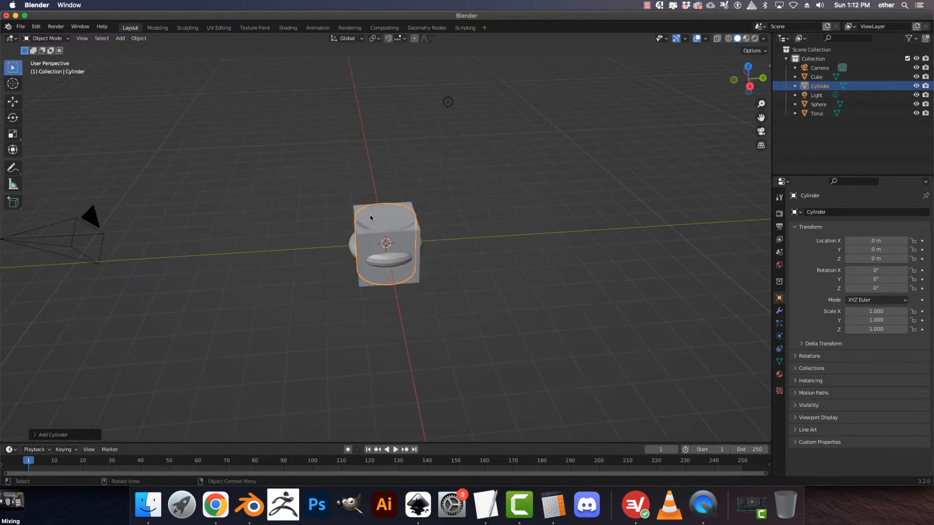
{"action": "left_click", "coordinate": [13, 101]}
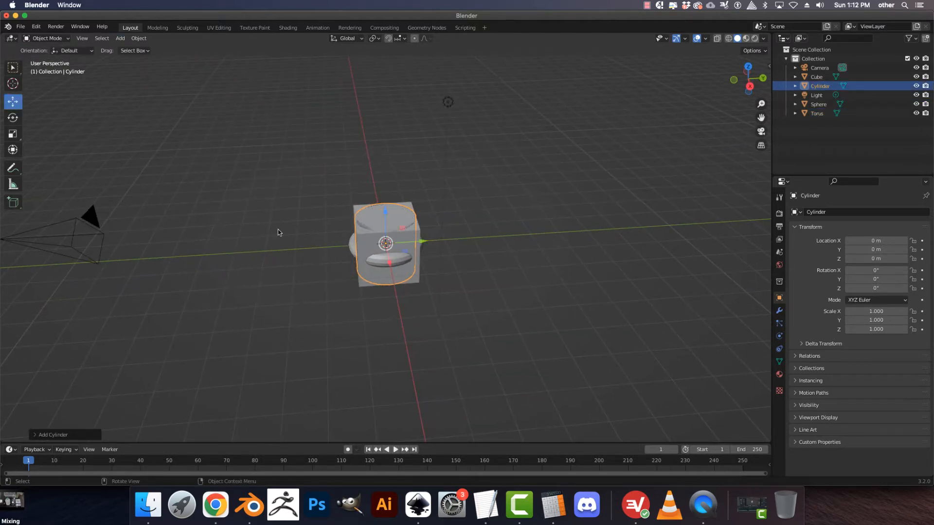
{"action": "left_click_drag", "start_coordinate": [424, 244], "coordinate": [546, 241]}
{"action": "left_click", "coordinate": [411, 251]}
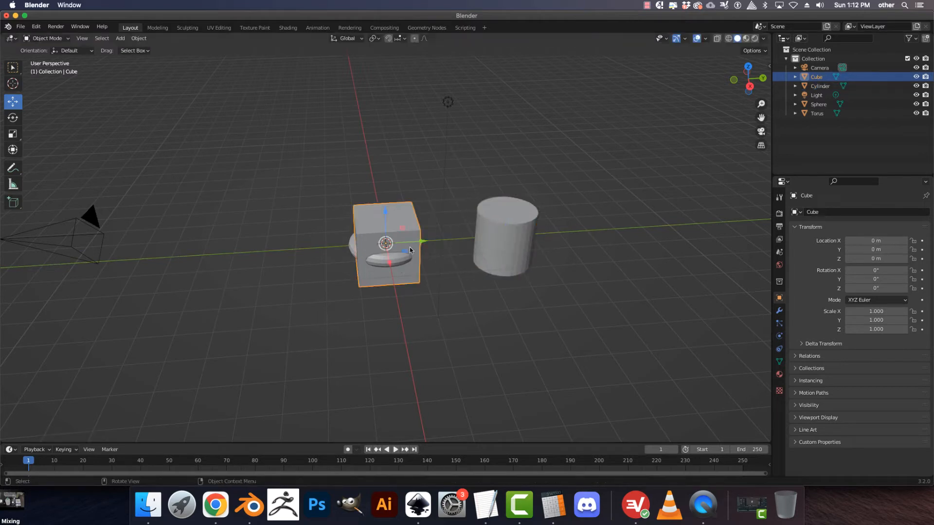
{"action": "left_click_drag", "start_coordinate": [392, 248], "coordinate": [210, 231]}
{"action": "left_click", "coordinate": [370, 255]}
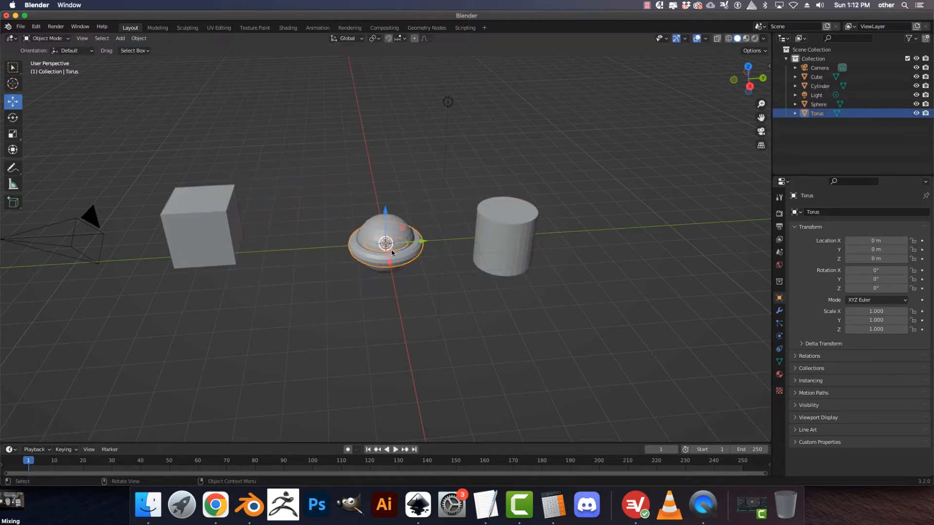
{"action": "left_click_drag", "start_coordinate": [391, 250], "coordinate": [241, 169]}
{"action": "left_click", "coordinate": [395, 247]}
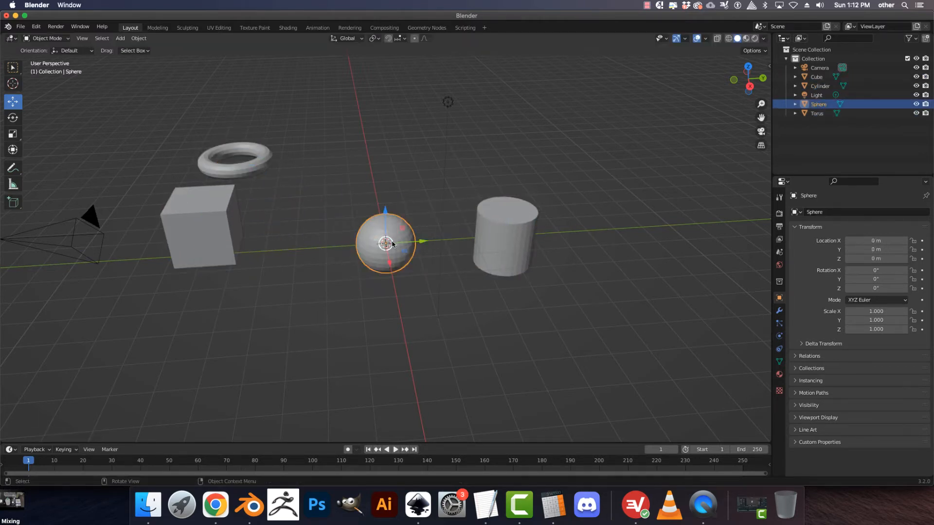
{"action": "left_click_drag", "start_coordinate": [404, 245], "coordinate": [464, 146]}
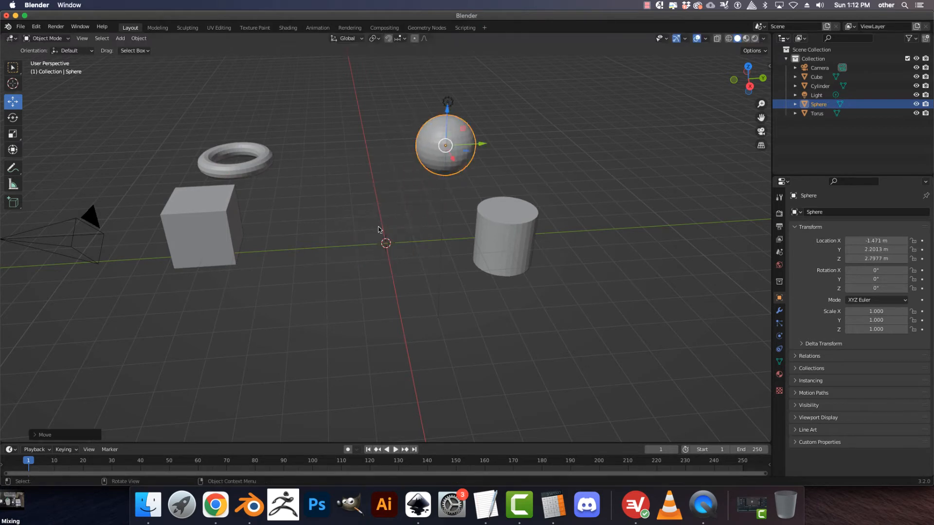
Spread the shapes wider by moving the torus upward, the sphere outward, the cylinder below the ground plane and the cube further from the origin
{"action": "left_click", "coordinate": [251, 171]}
{"action": "left_click_drag", "start_coordinate": [245, 166], "coordinate": [330, 114]}
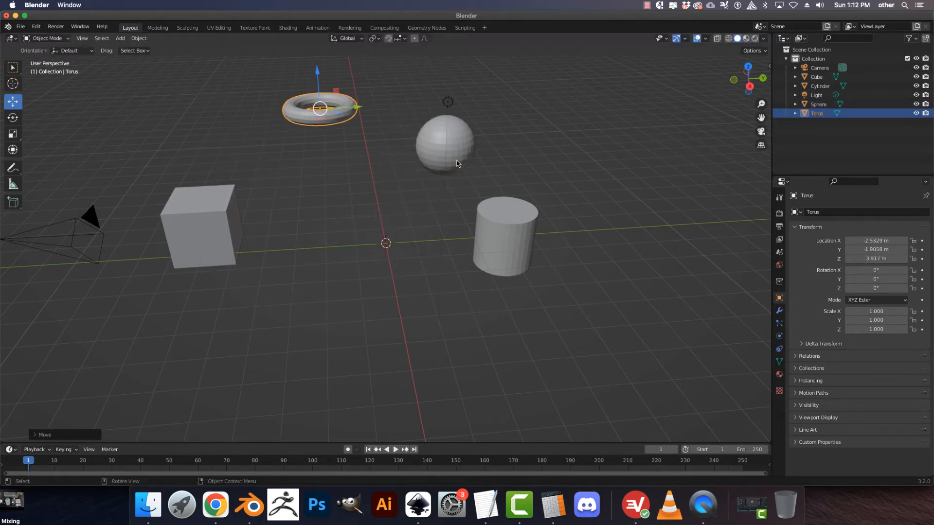
{"action": "left_click", "coordinate": [457, 163]}
{"action": "left_click_drag", "start_coordinate": [457, 163], "coordinate": [347, 389]}
{"action": "left_click", "coordinate": [513, 246]}
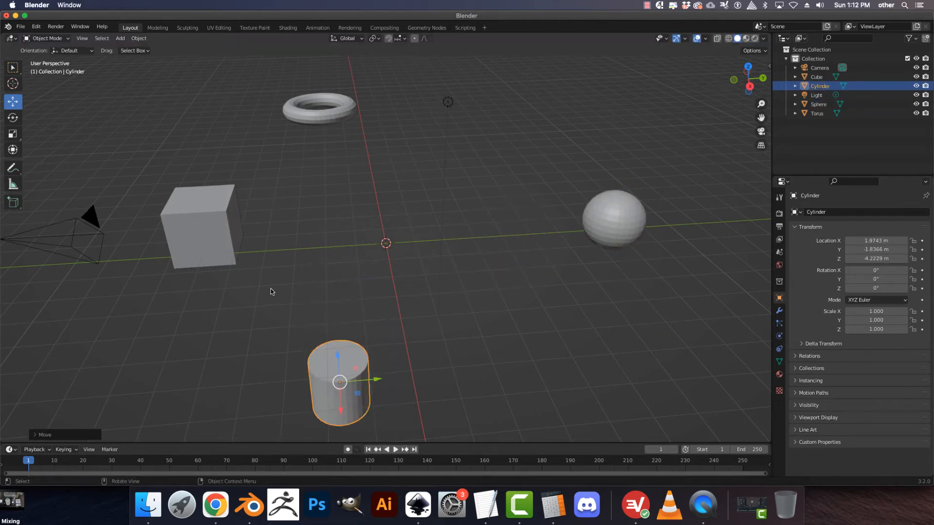
{"action": "left_click", "coordinate": [210, 227]}
{"action": "left_click_drag", "start_coordinate": [210, 226], "coordinate": [118, 170]}
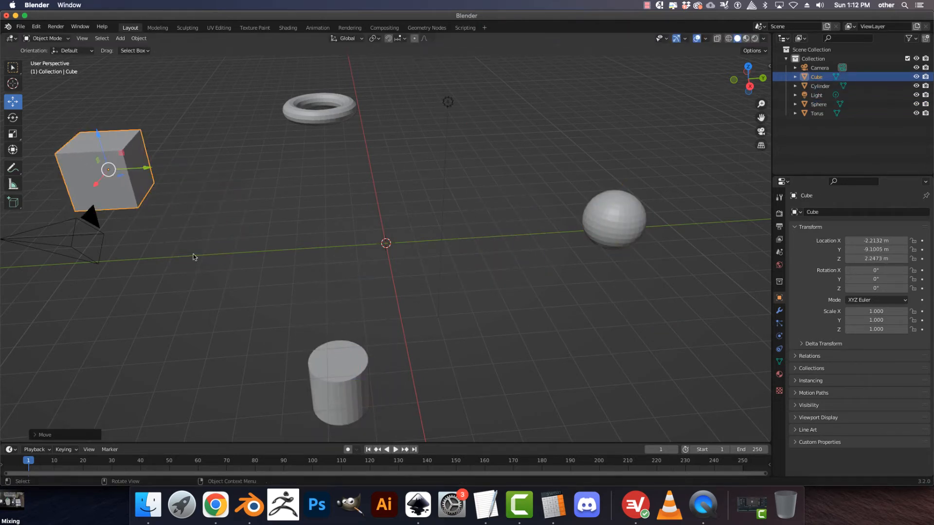
In the top orthographic view, move the sphere until it is centered by eye over the cylinder
{"action": "scroll", "coordinate": [247, 251], "scroll_direction": "down", "scroll_amount": 6}
{"action": "middle_click_drag", "start_coordinate": [285, 224], "coordinate": [312, 253]}
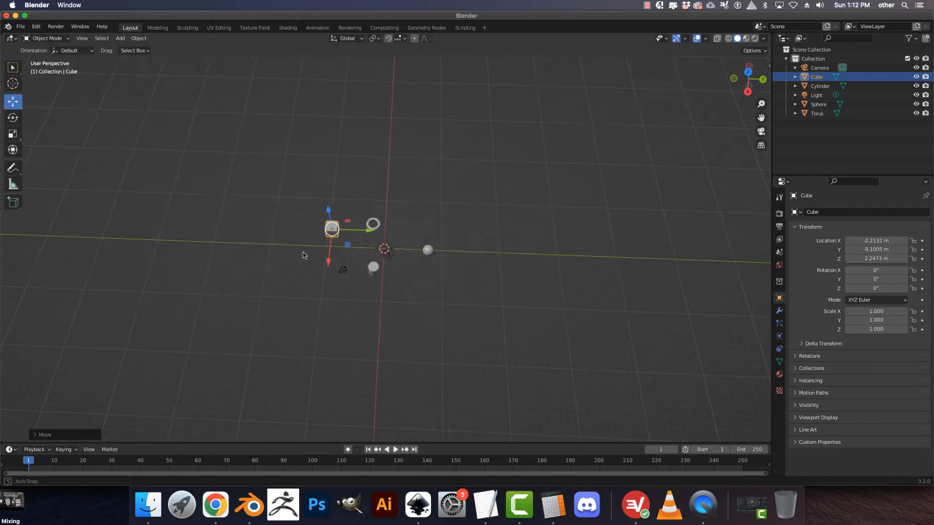
{"action": "scroll", "coordinate": [326, 266], "scroll_direction": "up", "scroll_amount": 5}
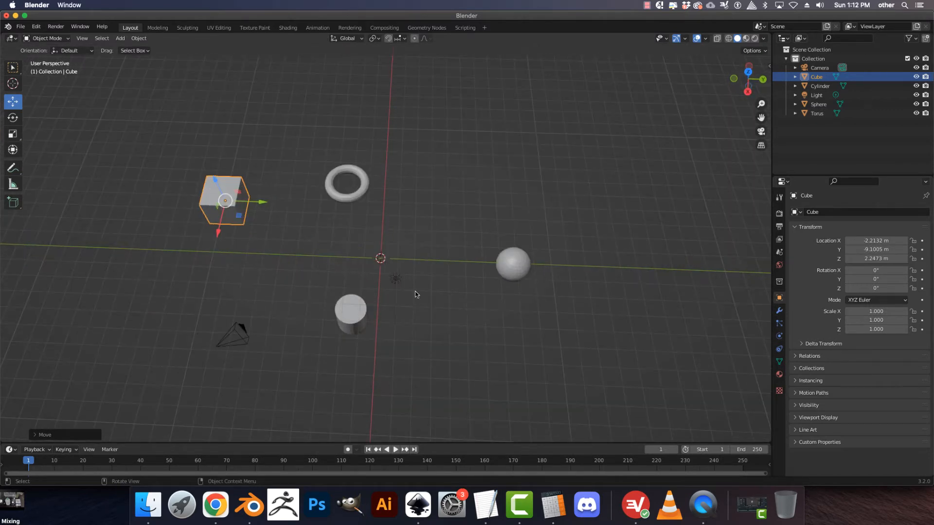
{"action": "left_click", "coordinate": [749, 74]}
{"action": "middle_click_drag", "start_coordinate": [380, 197], "coordinate": [559, 336], "text": "shift"}
{"action": "middle_click_drag", "start_coordinate": [612, 121], "coordinate": [644, 188], "text": "shift"}
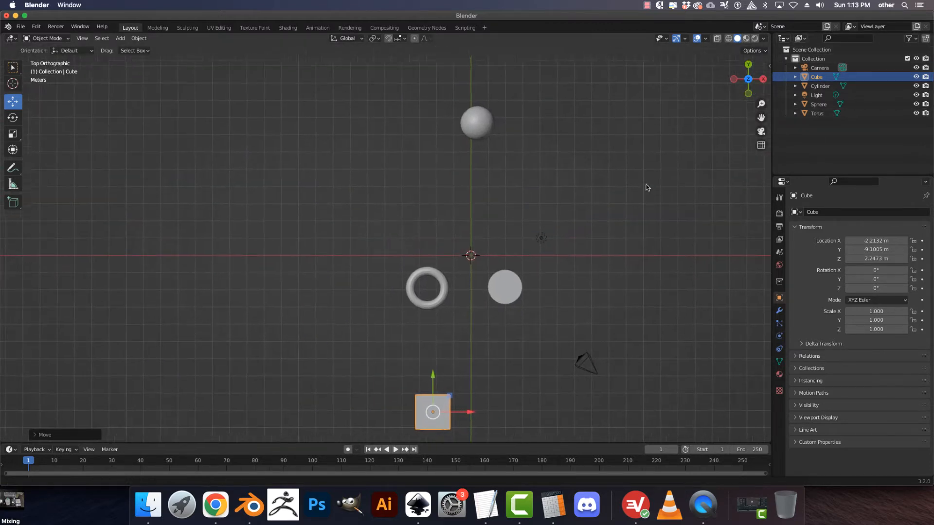
{"action": "left_click", "coordinate": [482, 121]}
{"action": "key", "text": "g"}
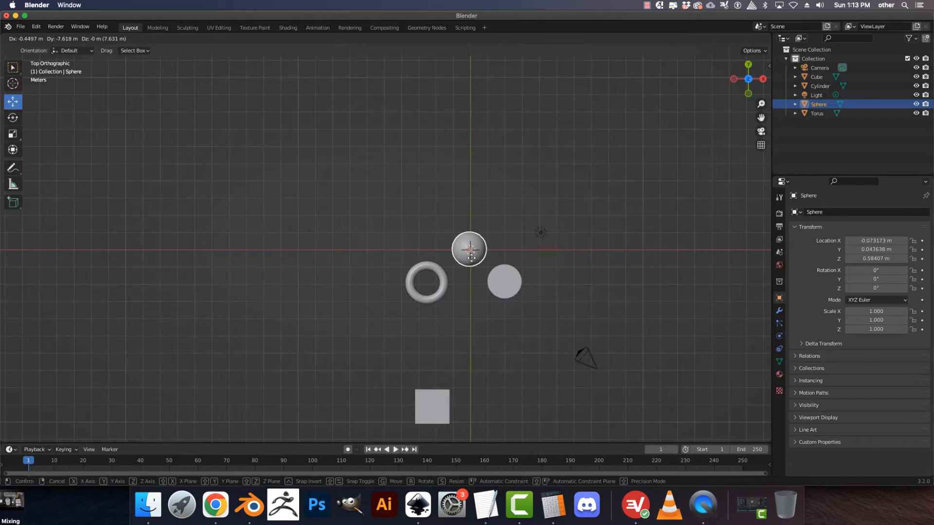
{"action": "left_click", "coordinate": [470, 257]}
{"action": "left_click", "coordinate": [506, 281]}
{"action": "left_click", "coordinate": [469, 258]}
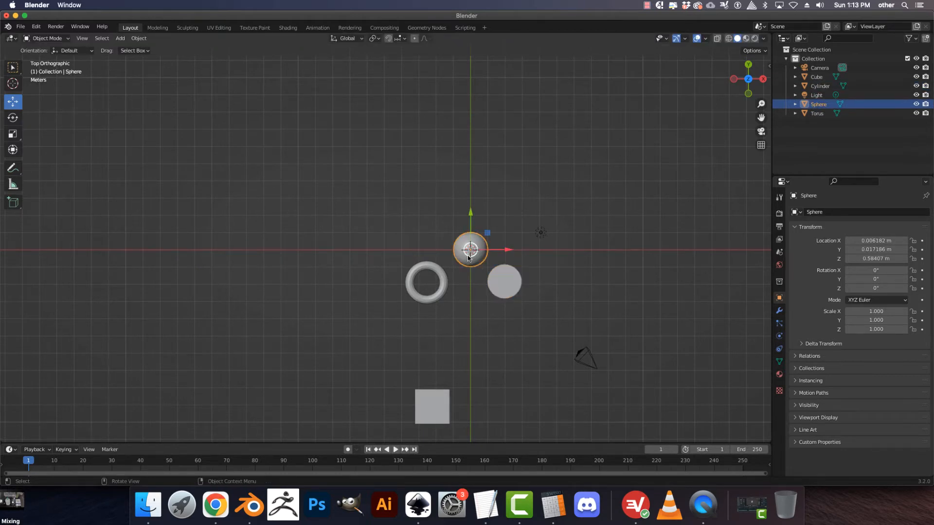
{"action": "left_click_drag", "start_coordinate": [471, 257], "coordinate": [504, 288]}
Move the torus and the cube over the cylinder and sphere so all four shapes line up from above
{"action": "left_click", "coordinate": [446, 291]}
{"action": "key", "text": "g"}
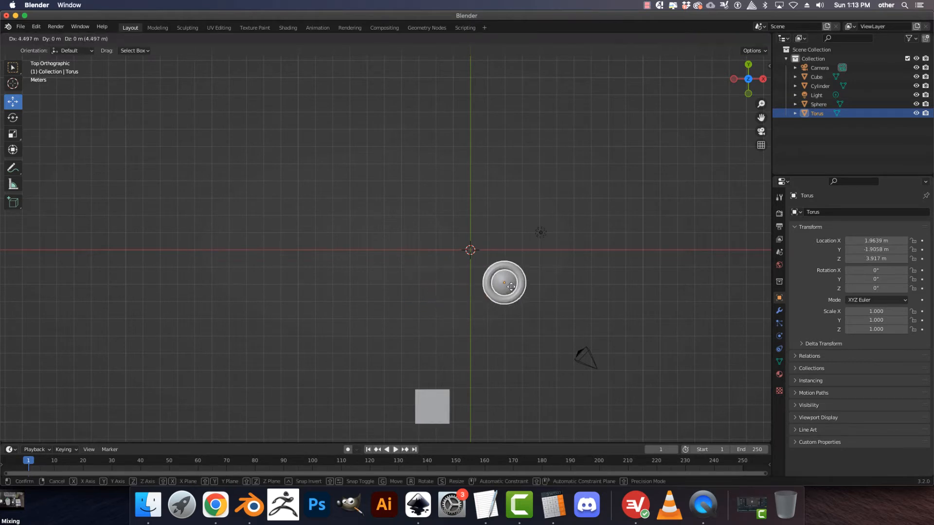
{"action": "left_click", "coordinate": [512, 288]}
{"action": "left_click", "coordinate": [431, 407]}
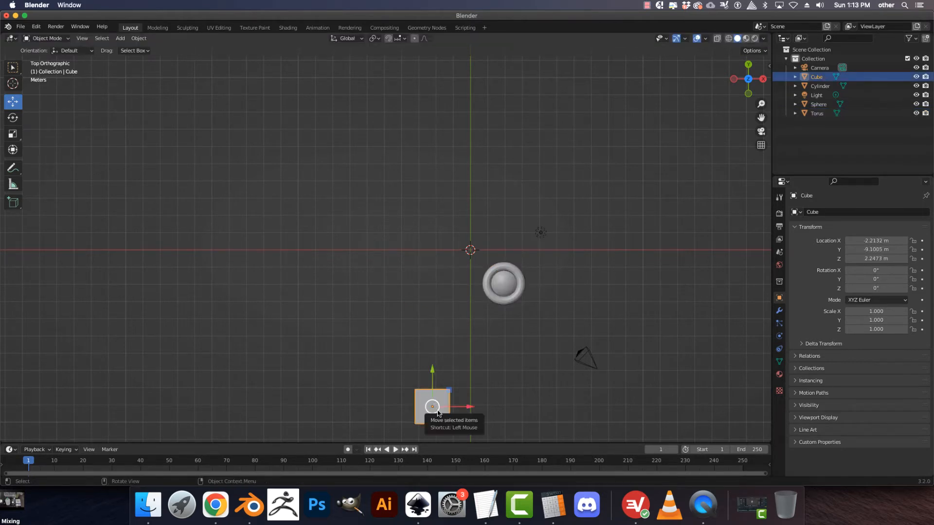
{"action": "left_click_drag", "start_coordinate": [431, 407], "coordinate": [512, 286]}
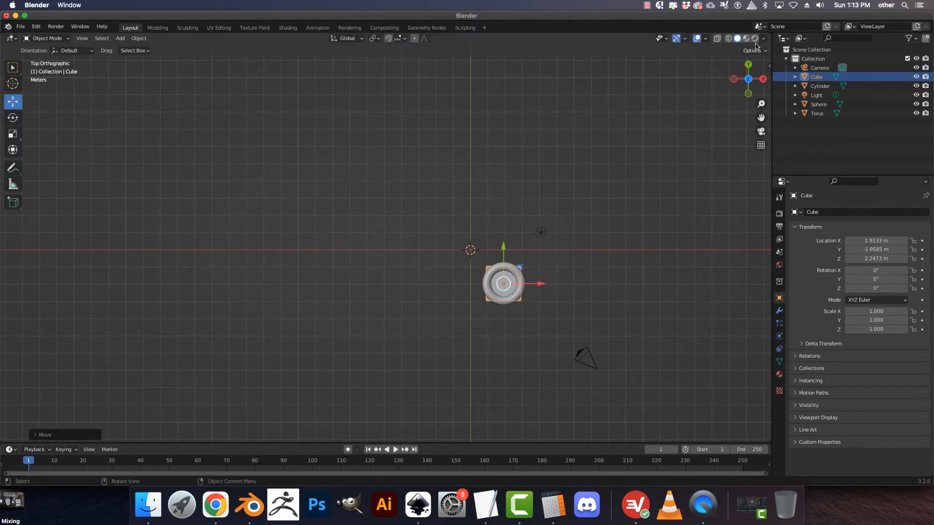
In the back orthographic view, lower the sphere, cube and torus to stack them on top of the cylinder
{"action": "left_click", "coordinate": [747, 65]}
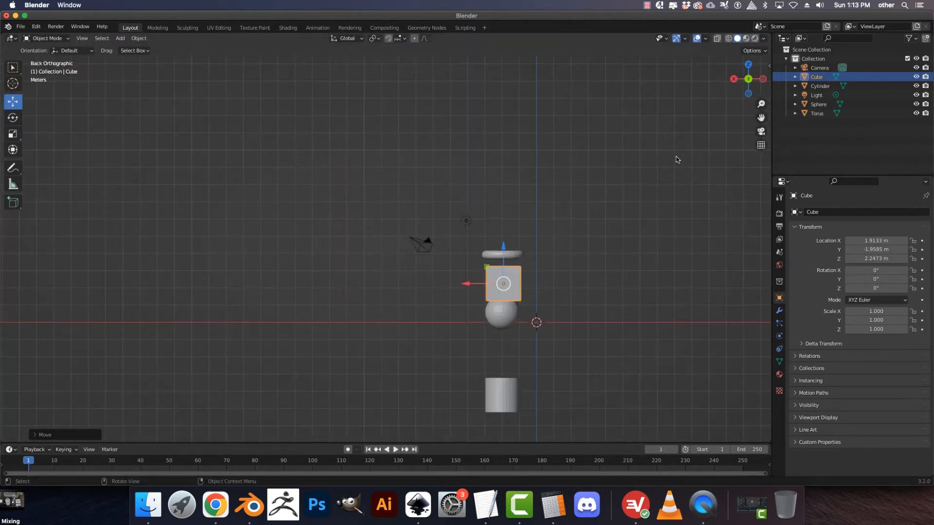
{"action": "scroll", "coordinate": [544, 299], "scroll_direction": "up", "scroll_amount": 2}
{"action": "scroll", "coordinate": [543, 296], "scroll_direction": "down", "scroll_amount": 2}
{"action": "left_click", "coordinate": [503, 326]}
{"action": "left_click_drag", "start_coordinate": [503, 285], "coordinate": [501, 327]}
{"action": "left_click", "coordinate": [502, 283]}
{"action": "left_click_drag", "start_coordinate": [503, 251], "coordinate": [501, 292]}
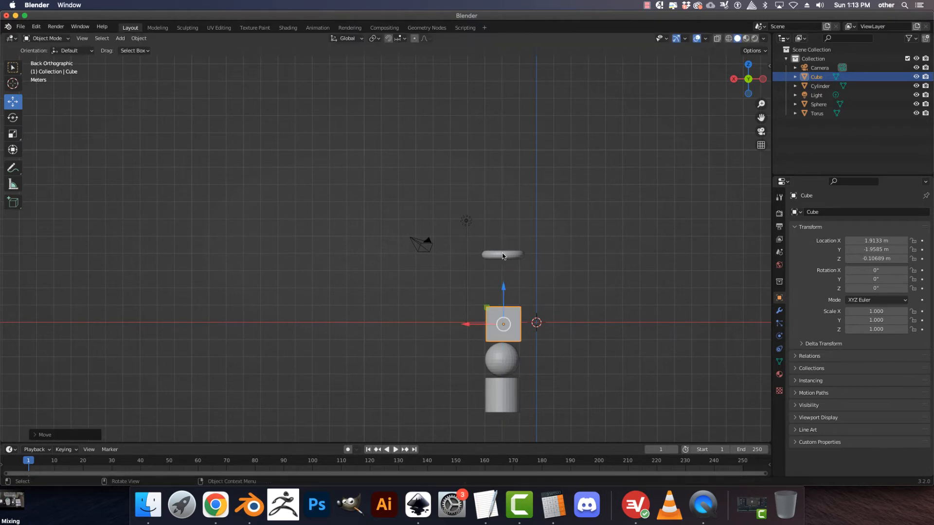
{"action": "left_click", "coordinate": [502, 255]}
Select the whole stack together with the light, raise it about 5.3 m along Z, and inspect it in perspective
{"action": "left_click_drag", "start_coordinate": [503, 227], "coordinate": [523, 415]}
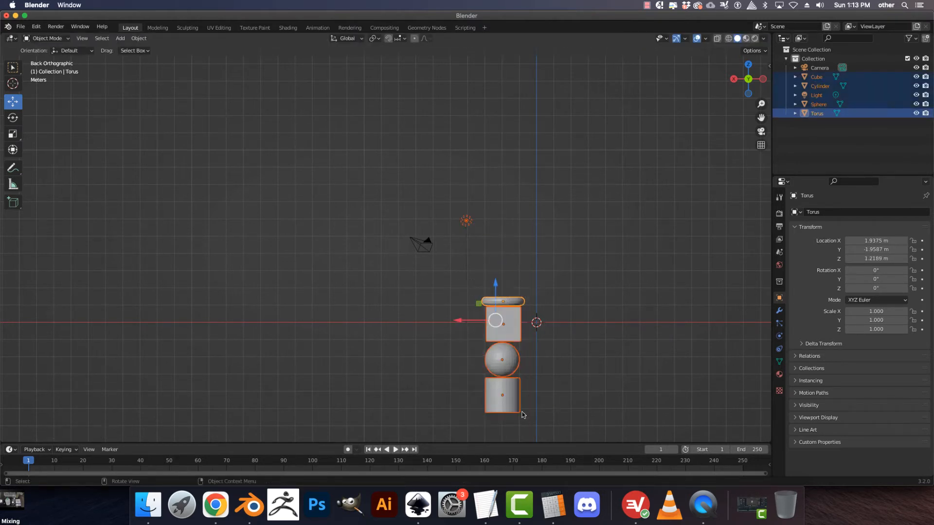
{"action": "left_click_drag", "start_coordinate": [496, 287], "coordinate": [488, 188]}
{"action": "middle_click_drag", "start_coordinate": [329, 229], "coordinate": [456, 220]}
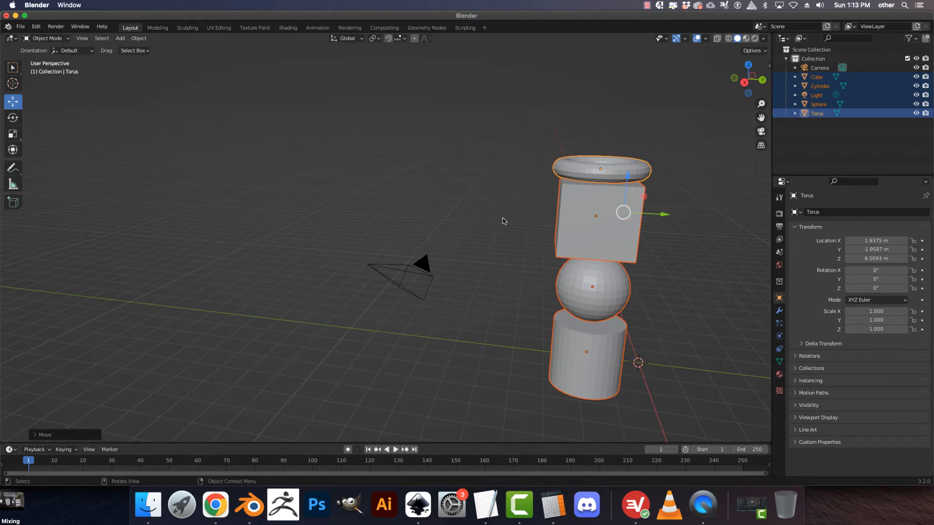
{"action": "scroll", "coordinate": [511, 217], "scroll_direction": "up", "scroll_amount": 5}
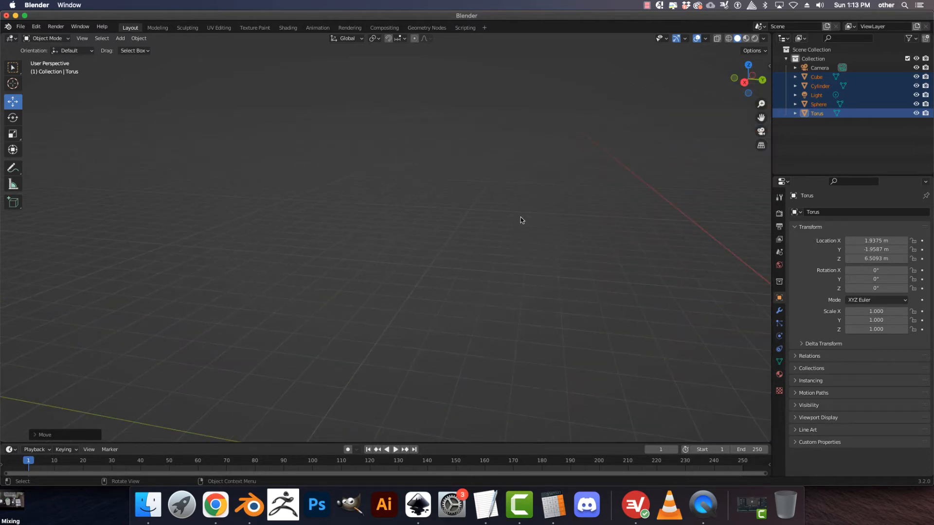
{"action": "scroll", "coordinate": [520, 217], "scroll_direction": "down", "scroll_amount": 8}
{"action": "middle_click_drag", "start_coordinate": [514, 214], "coordinate": [491, 206]}
Break up the stack by moving the sphere, cube, torus and cylinder to separate spots away from the origin
{"action": "left_click_drag", "start_coordinate": [441, 201], "coordinate": [456, 324]}
{"action": "left_click", "coordinate": [472, 266]}
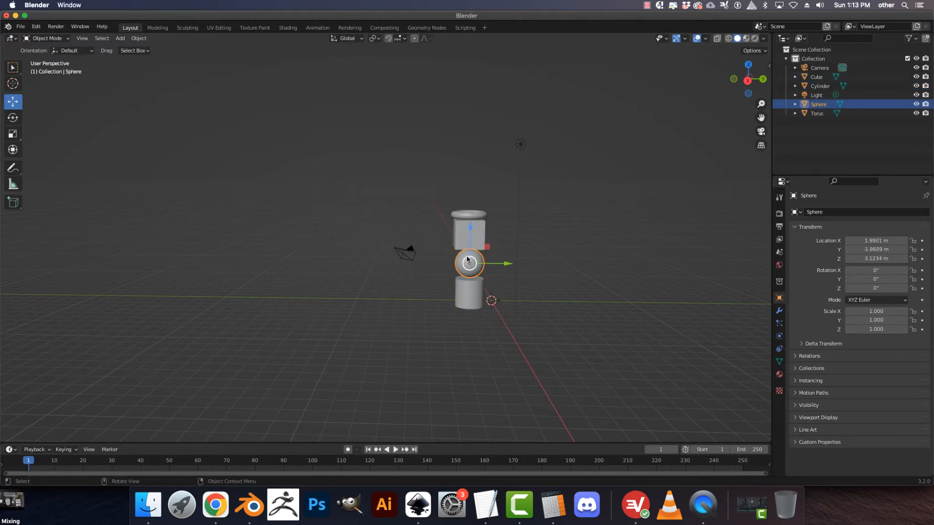
{"action": "left_click_drag", "start_coordinate": [472, 267], "coordinate": [138, 230]}
{"action": "left_click", "coordinate": [469, 231]}
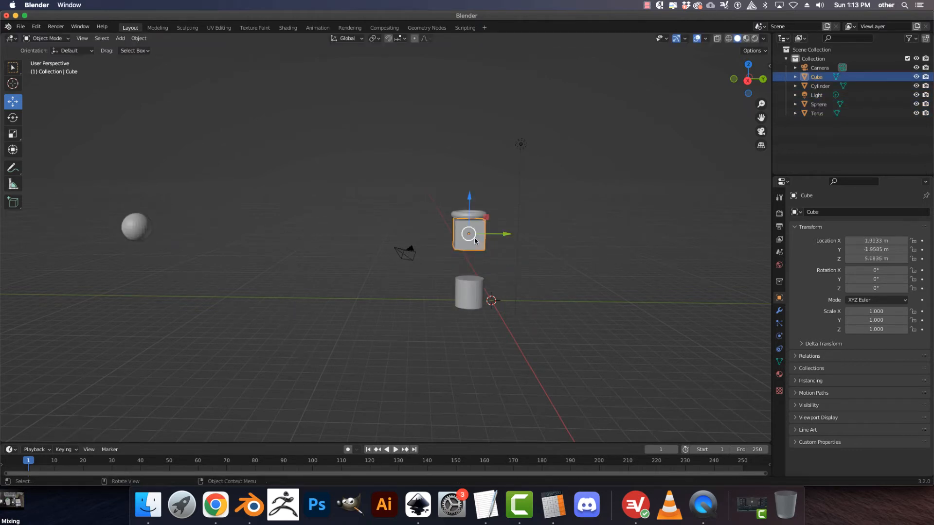
{"action": "left_click_drag", "start_coordinate": [469, 231], "coordinate": [258, 231]}
{"action": "left_click", "coordinate": [468, 214]}
{"action": "left_click_drag", "start_coordinate": [468, 214], "coordinate": [343, 165]}
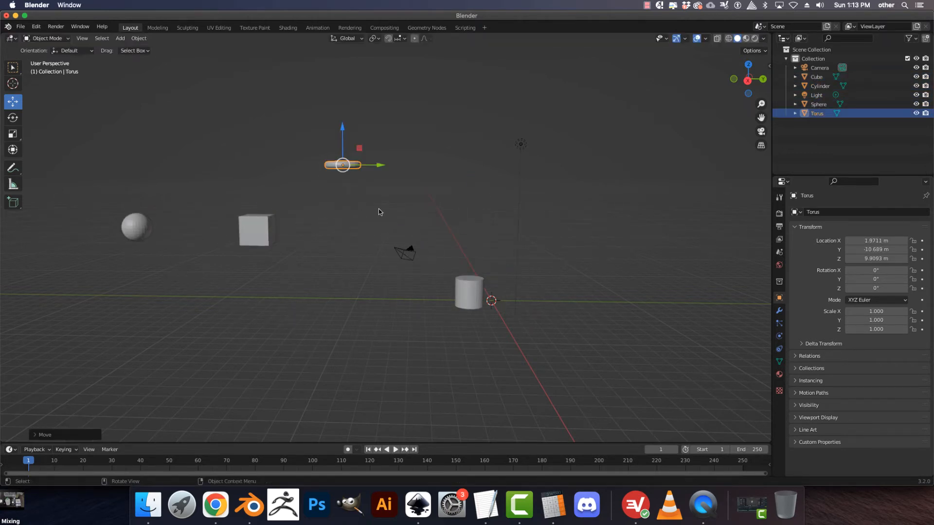
{"action": "left_click", "coordinate": [471, 296]}
{"action": "left_click_drag", "start_coordinate": [471, 297], "coordinate": [261, 339]}
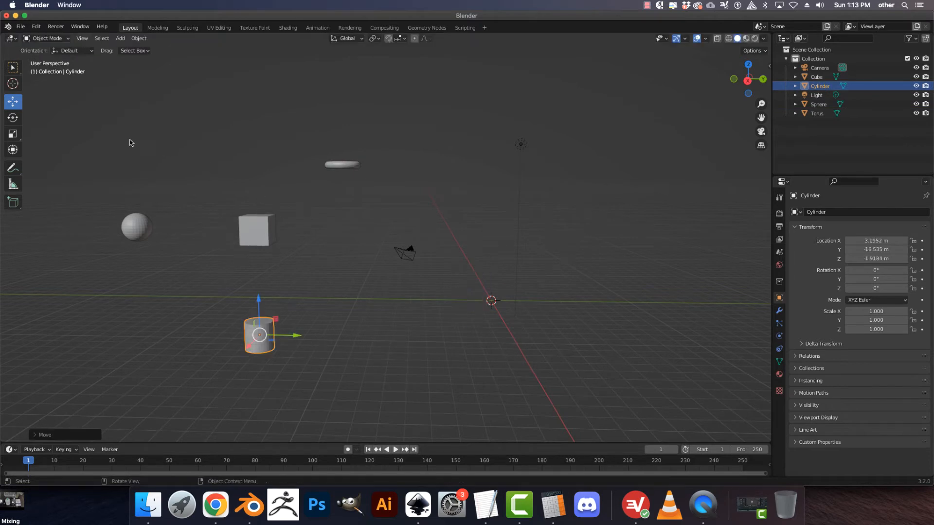
Select all four shapes and set the active cylinder's X, Y and Z location to 0 m
{"action": "left_click_drag", "start_coordinate": [111, 118], "coordinate": [371, 396]}
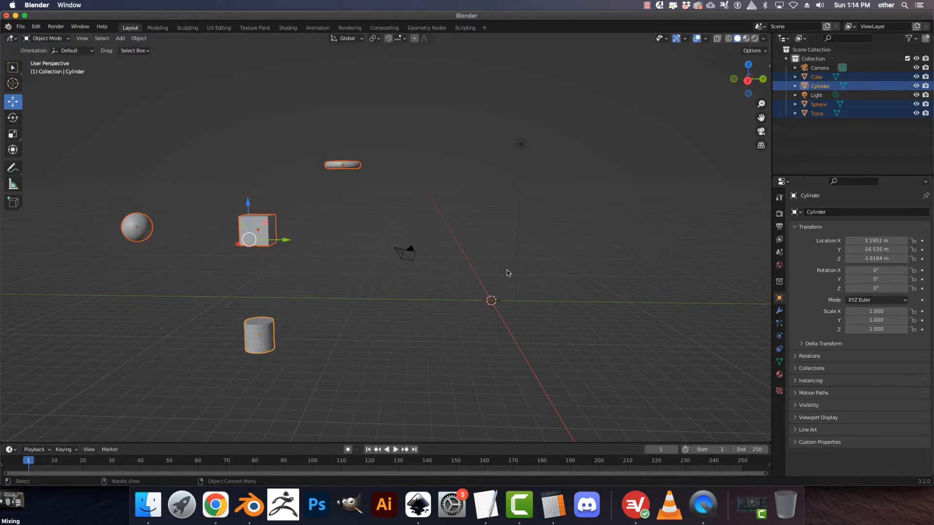
{"action": "key", "text": "n"}
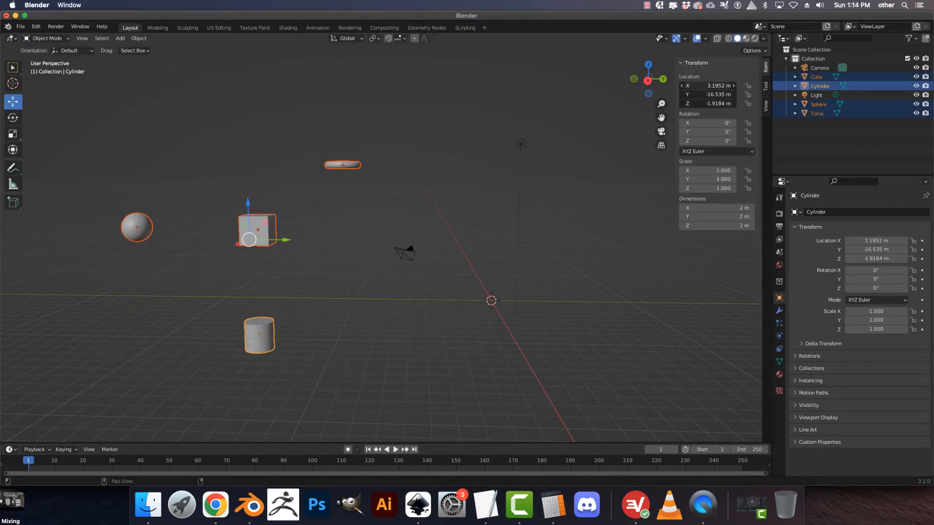
{"action": "left_click_drag", "start_coordinate": [708, 86], "coordinate": [707, 103]}
{"action": "type", "text": "0"}
{"action": "key", "text": "Return"}
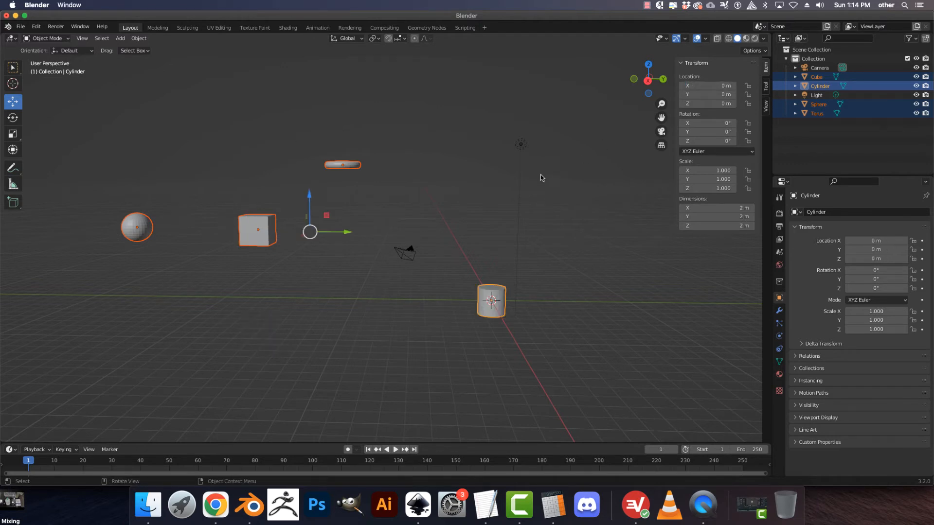
Select only the sphere and set its X, Y and Z location to 0 m
{"action": "left_click", "coordinate": [213, 183]}
{"action": "left_click", "coordinate": [142, 224]}
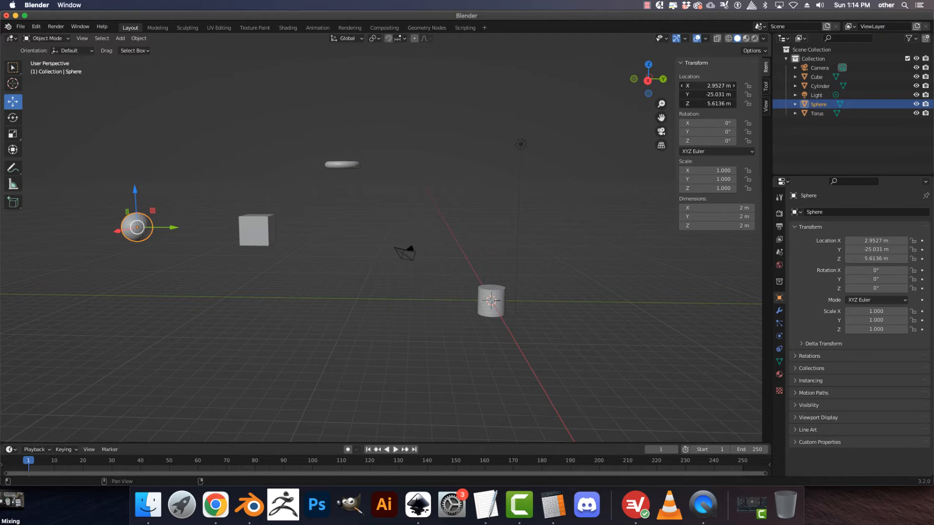
{"action": "left_click_drag", "start_coordinate": [700, 86], "coordinate": [700, 103]}
{"action": "type", "text": "0"}
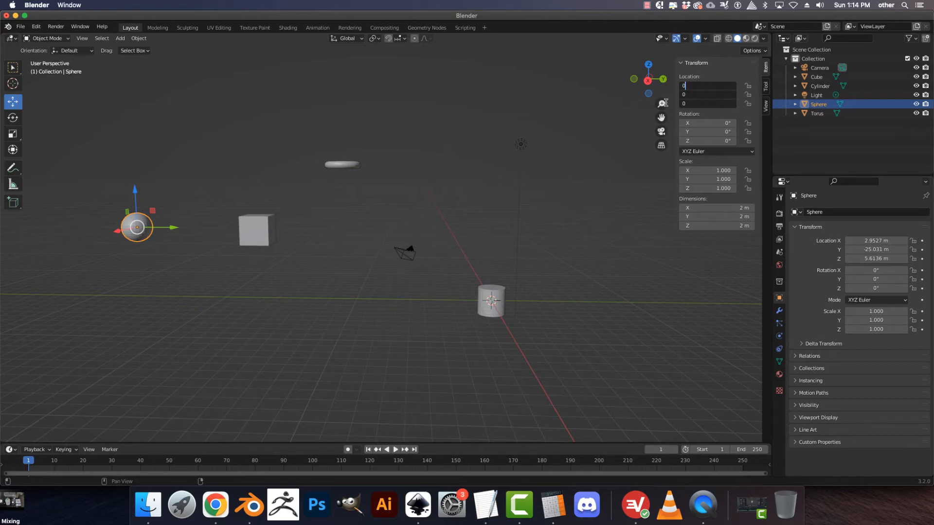
{"action": "key", "text": "Return"}
Set the torus's X, Y and Z location to 0 m
{"action": "left_click", "coordinate": [349, 168]}
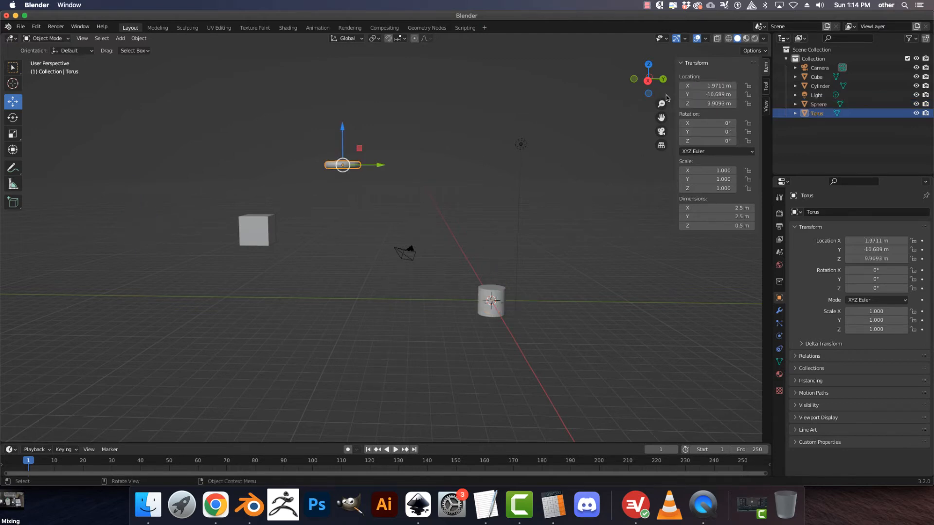
{"action": "left_click_drag", "start_coordinate": [700, 86], "coordinate": [700, 104]}
{"action": "type", "text": "0"}
{"action": "key", "text": "Return"}
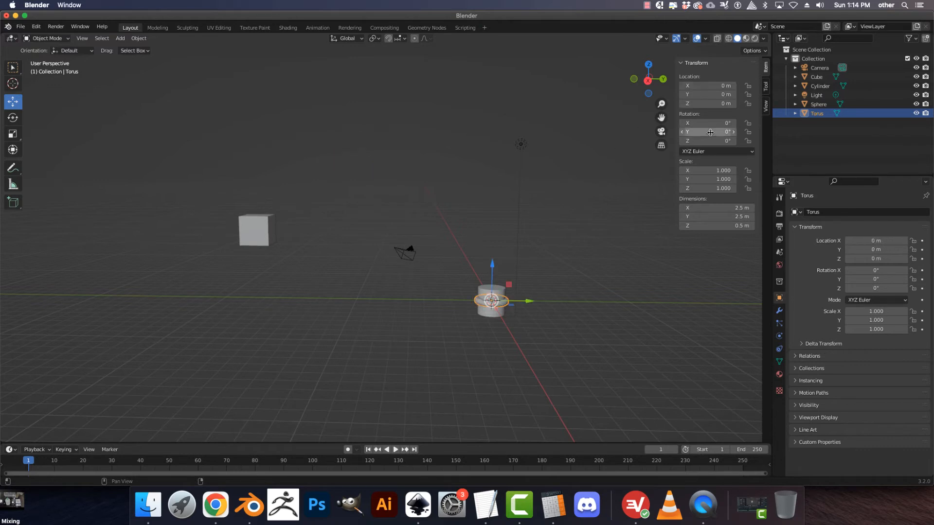
Set the cube's X, Y and Z location to 0 m and raise it about 2.03 m along Z onto the cylinder
{"action": "left_click", "coordinate": [256, 230]}
{"action": "left_click_drag", "start_coordinate": [711, 85], "coordinate": [712, 104]}
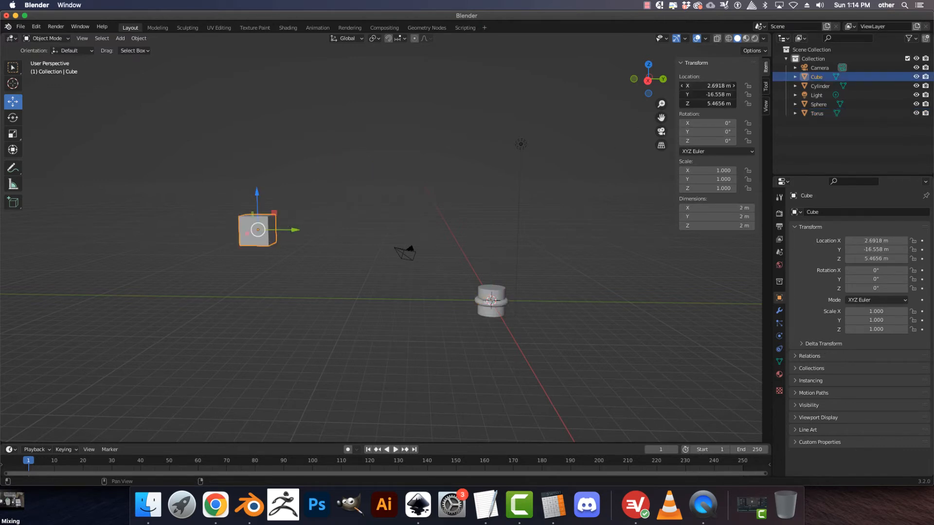
{"action": "type", "text": "0"}
{"action": "key", "text": "Return"}
{"action": "left_click_drag", "start_coordinate": [495, 270], "coordinate": [499, 234]}
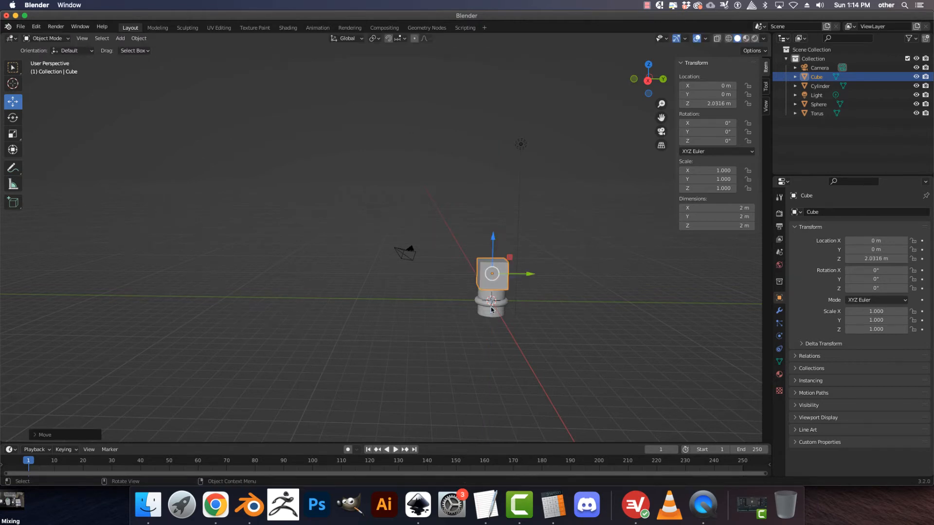
Raise the torus about 3.26 m along Z so it rests on the cube
{"action": "left_click", "coordinate": [504, 303]}
{"action": "scroll", "coordinate": [556, 283], "scroll_direction": "up", "scroll_amount": 5}
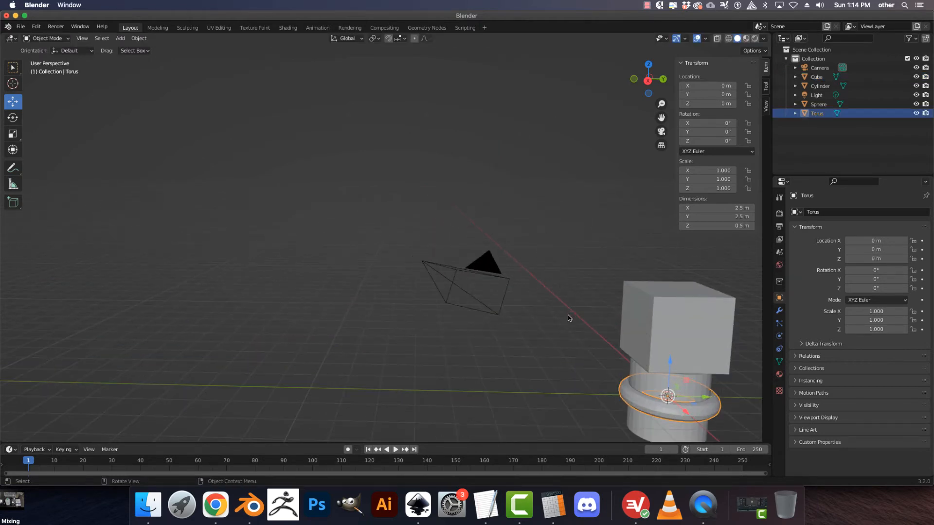
{"action": "middle_click_drag", "start_coordinate": [568, 319], "coordinate": [556, 353]}
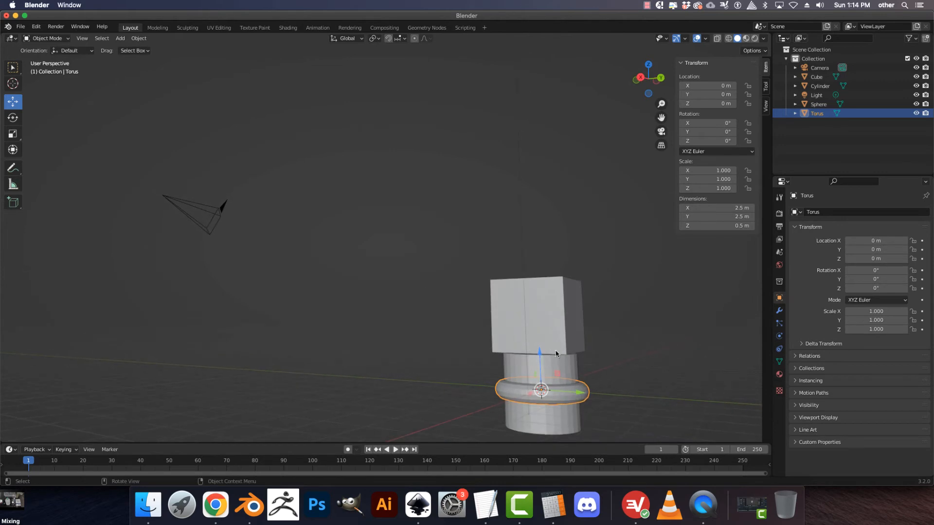
{"action": "left_click_drag", "start_coordinate": [540, 355], "coordinate": [531, 244]}
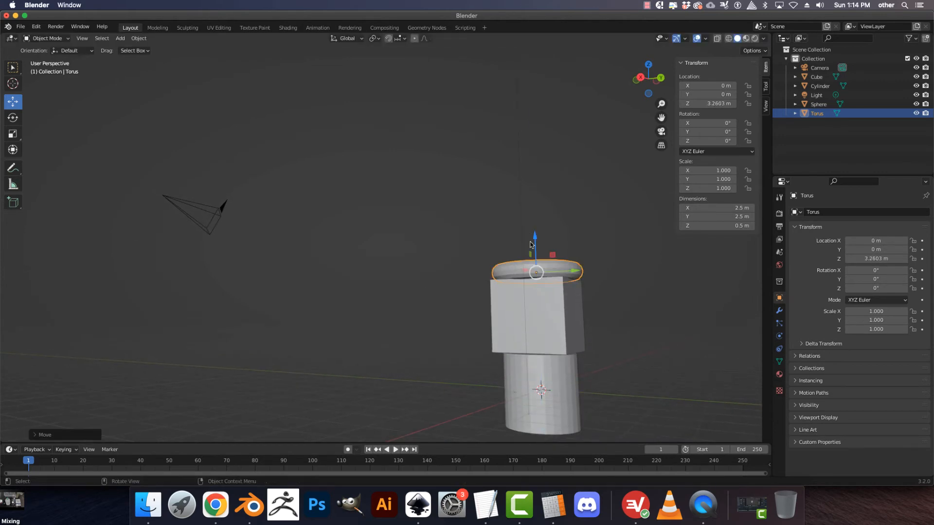
Turn on X-ray to select the sphere inside the cylinder and raise it about 4.2 m along Z onto the torus
{"action": "left_click", "coordinate": [536, 404]}
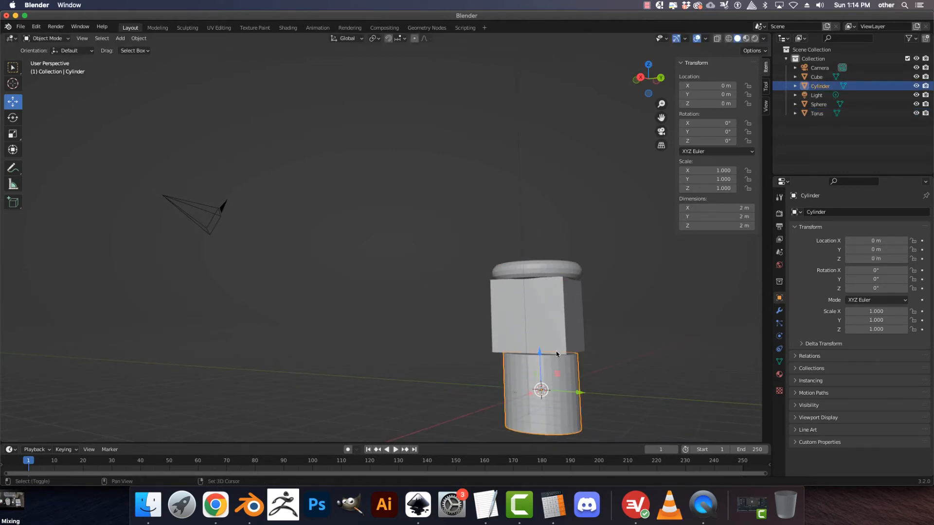
{"action": "left_click_drag", "start_coordinate": [556, 353], "coordinate": [458, 261], "text": "shift"}
{"action": "middle_click_drag", "start_coordinate": [459, 261], "coordinate": [381, 248]}
{"action": "scroll", "coordinate": [450, 345], "scroll_direction": "up", "scroll_amount": 2}
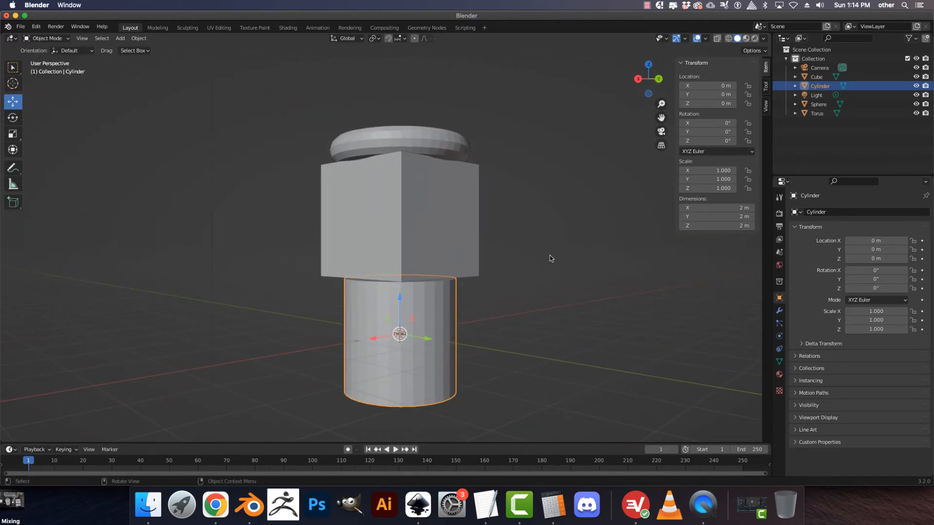
{"action": "left_click", "coordinate": [717, 39]}
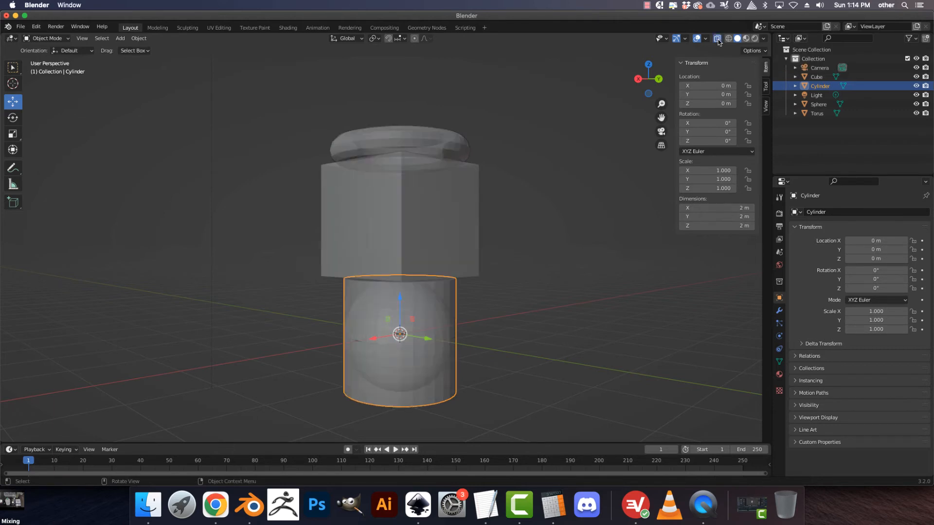
{"action": "left_click", "coordinate": [439, 323]}
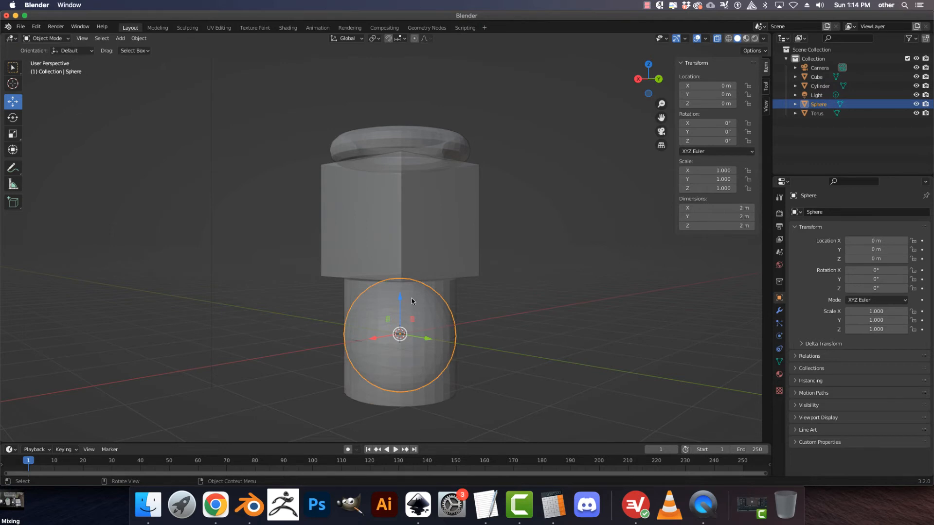
{"action": "left_click_drag", "start_coordinate": [400, 297], "coordinate": [398, 57]}
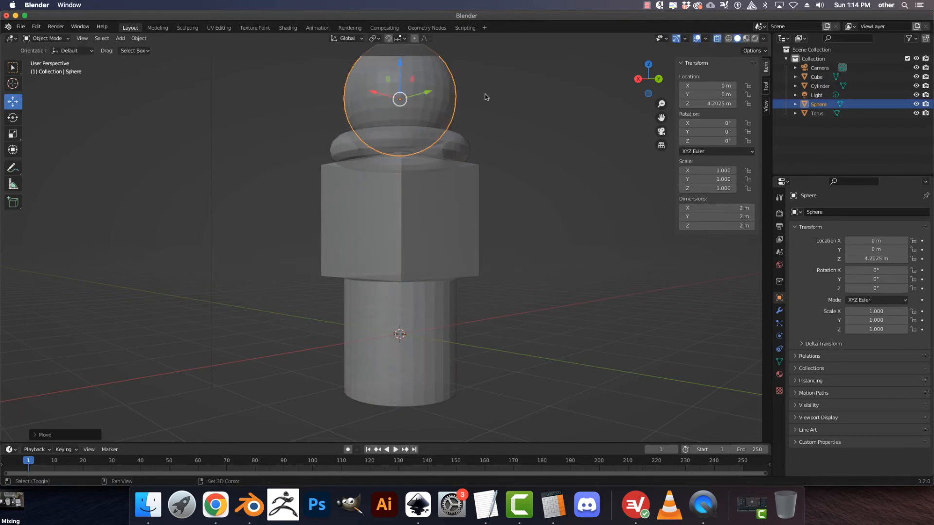
{"action": "middle_click_drag", "start_coordinate": [485, 94], "coordinate": [467, 219]}
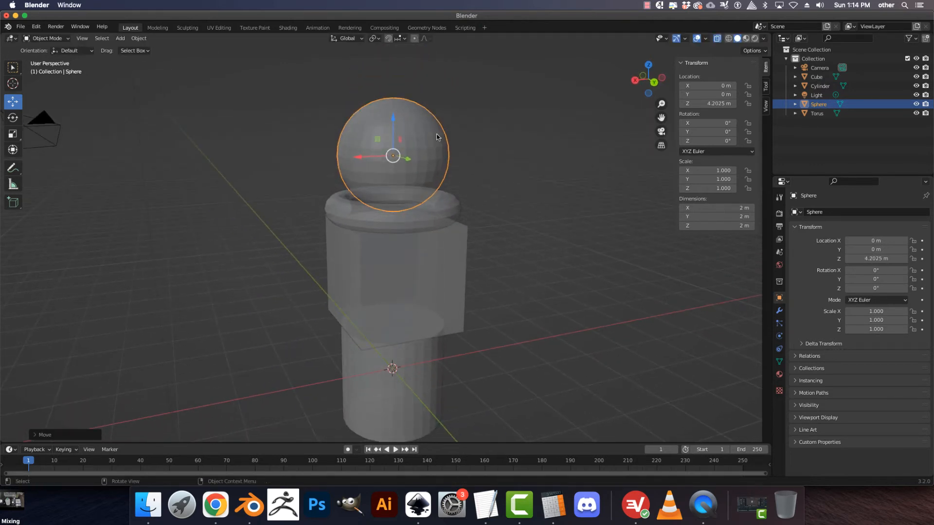
Toggle X-ray display on and off to compare the views, leaving it off in solid shading
{"action": "left_click", "coordinate": [717, 39]}
{"action": "left_click", "coordinate": [717, 39]}
{"action": "left_click", "coordinate": [717, 38]}
{"action": "left_click", "coordinate": [717, 39]}
{"action": "left_click", "coordinate": [716, 39]}
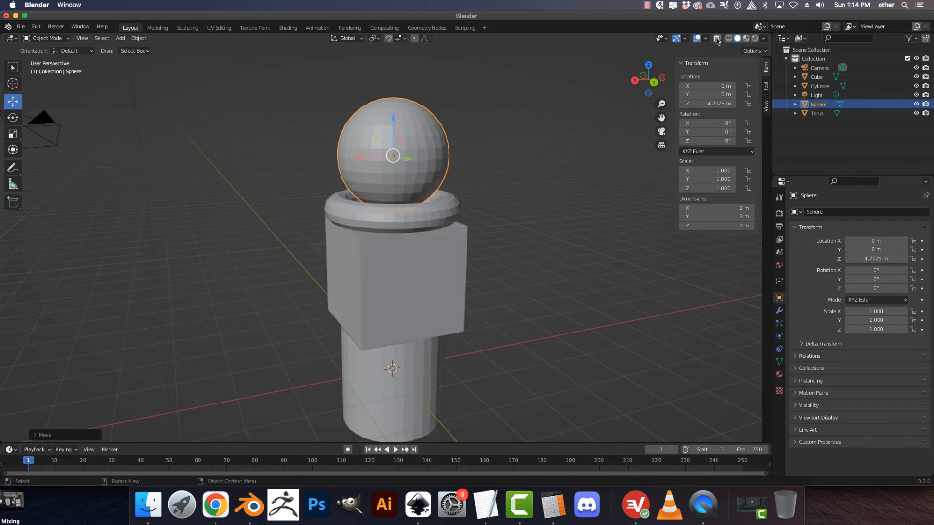
Show the stack in wireframe shading with X-ray off, and return the viewport to solid shading
{"action": "key", "text": "z"}
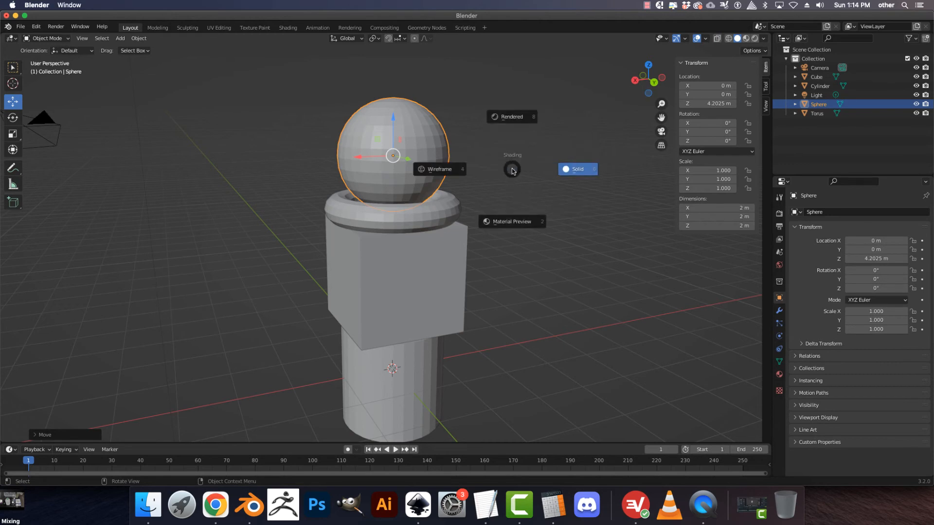
{"action": "key", "text": "Escape"}
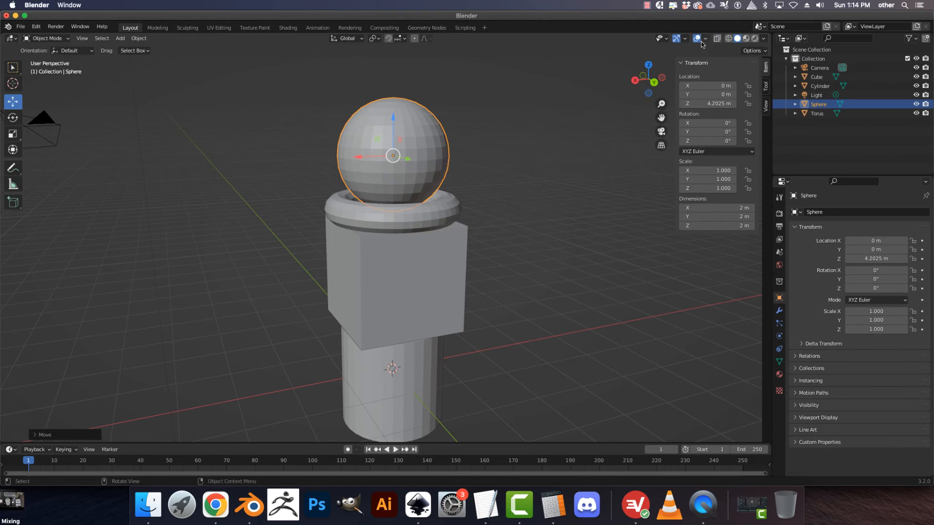
{"action": "left_click", "coordinate": [728, 38]}
{"action": "left_click", "coordinate": [717, 39]}
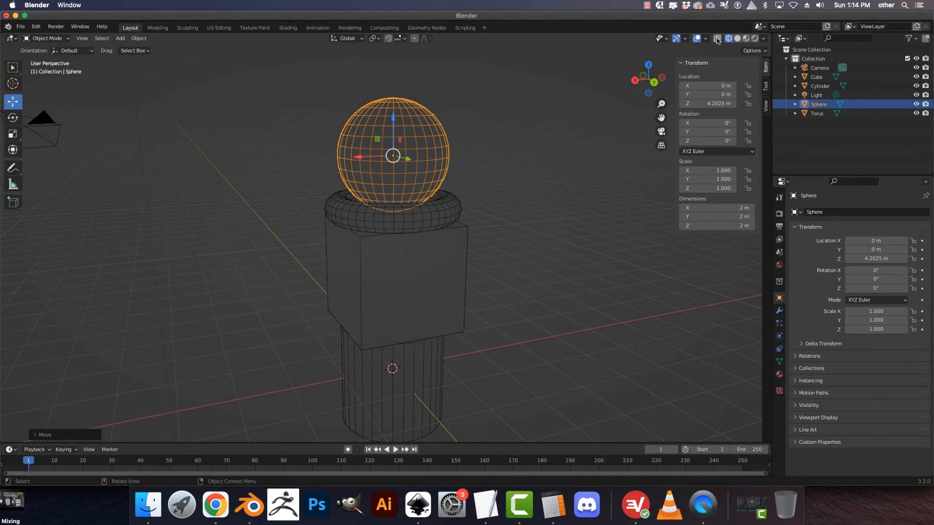
{"action": "right_click", "coordinate": [716, 40]}
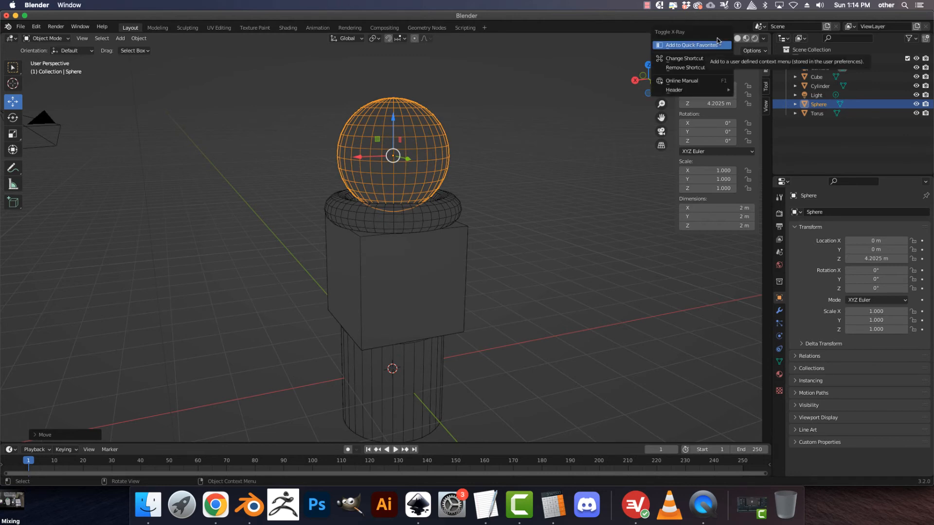
{"action": "left_click", "coordinate": [595, 117]}
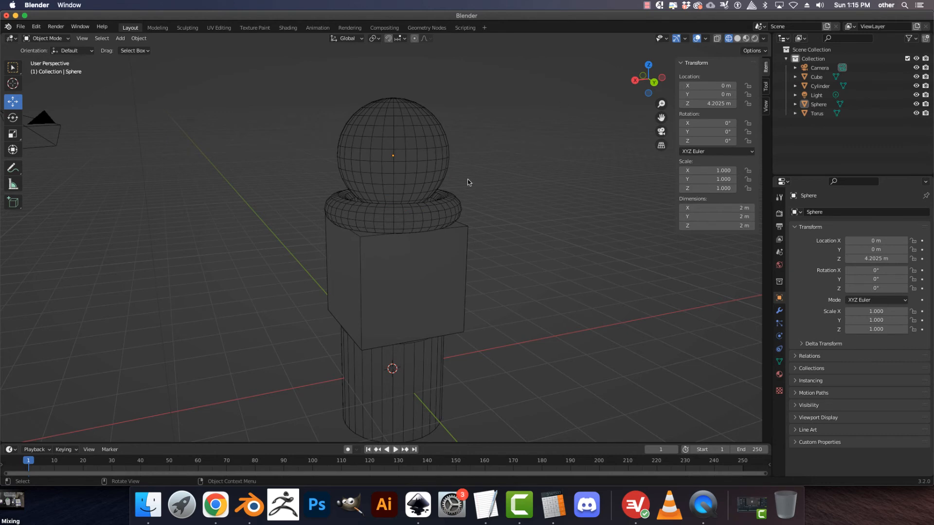
{"action": "left_click", "coordinate": [736, 40]}
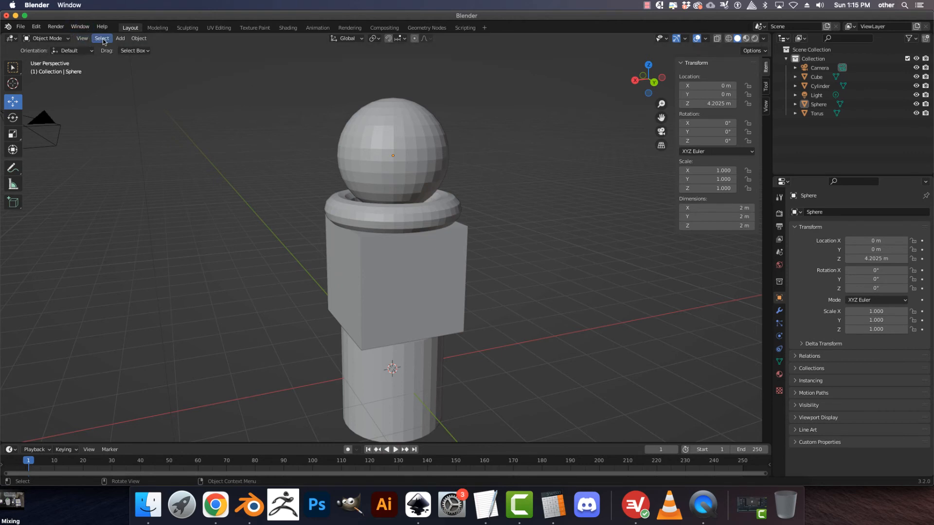
{"action": "left_click", "coordinate": [134, 41]}
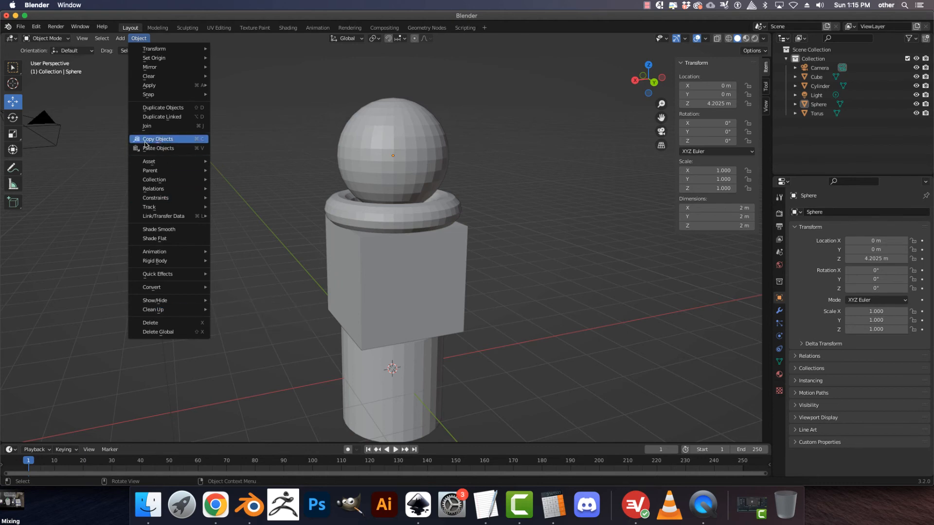
{"action": "mouse_move", "coordinate": [171, 80]}
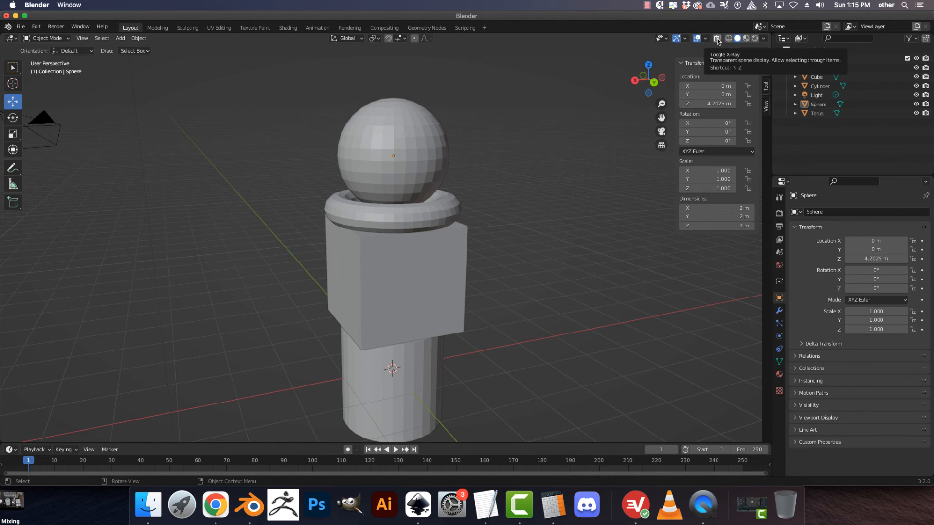
{"action": "right_click", "coordinate": [717, 41]}
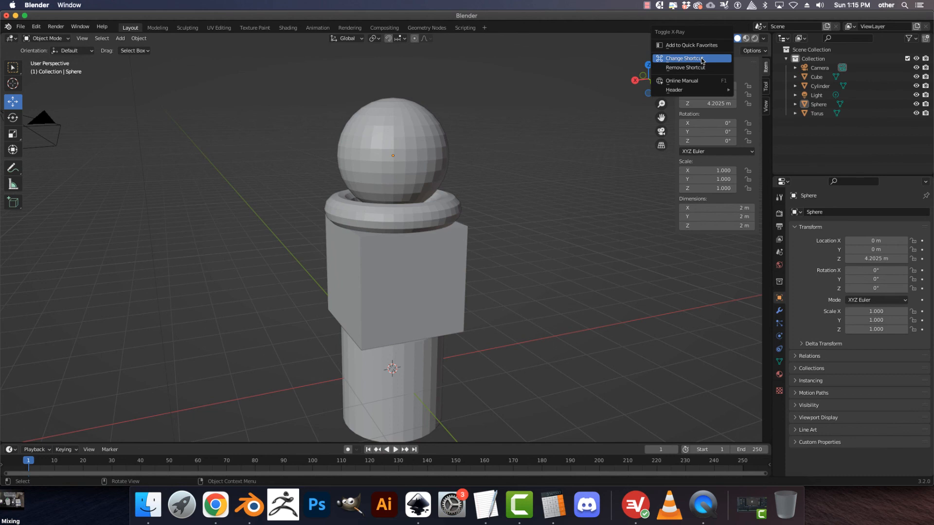
{"action": "scroll", "coordinate": [475, 185], "scroll_direction": "up", "scroll_amount": 3}
{"action": "scroll", "coordinate": [475, 182], "scroll_direction": "down", "scroll_amount": 4}
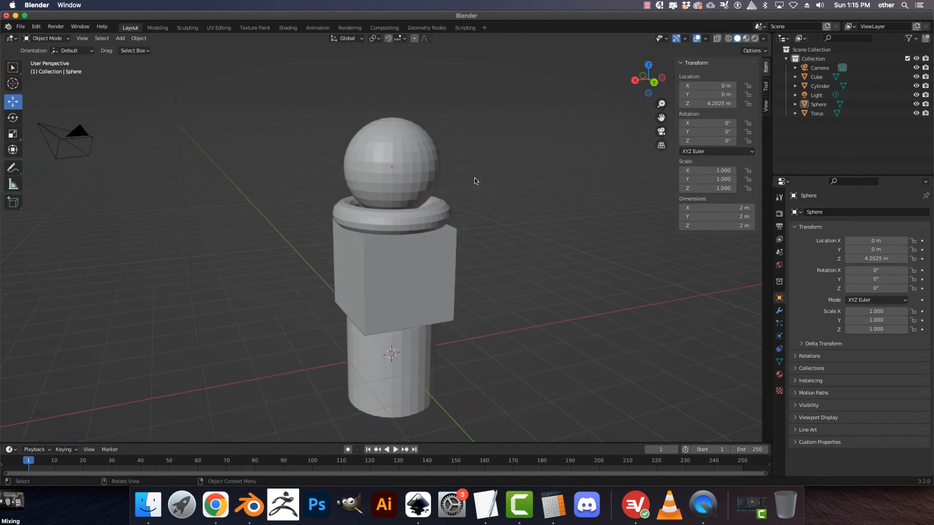
{"action": "scroll", "coordinate": [474, 177], "scroll_direction": "down", "scroll_amount": 5}
{"action": "mouse_move", "coordinate": [452, 175]}
{"action": "middle_mouse_down"}
{"action": "mouse_move", "coordinate": [462, 187]}
{"action": "mouse_move", "coordinate": [467, 173]}
{"action": "middle_mouse_up"}
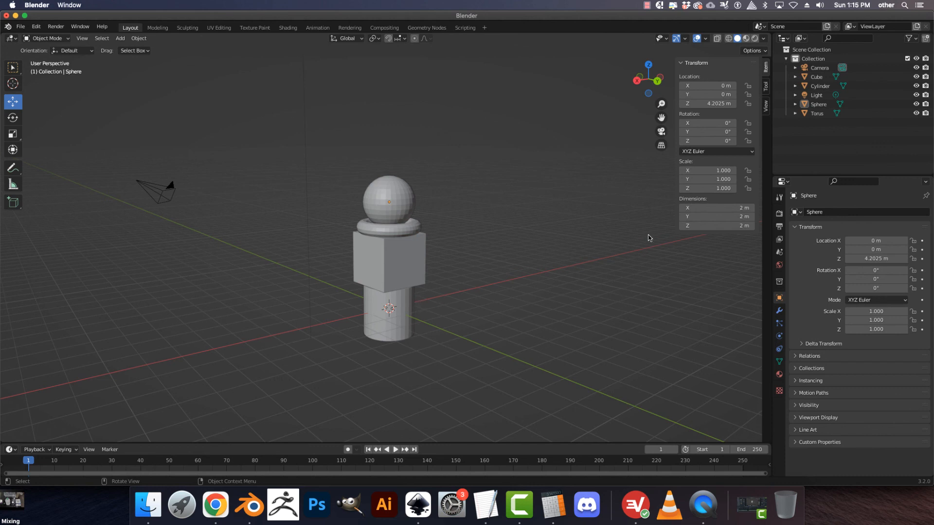
{"action": "left_click", "coordinate": [647, 5]}
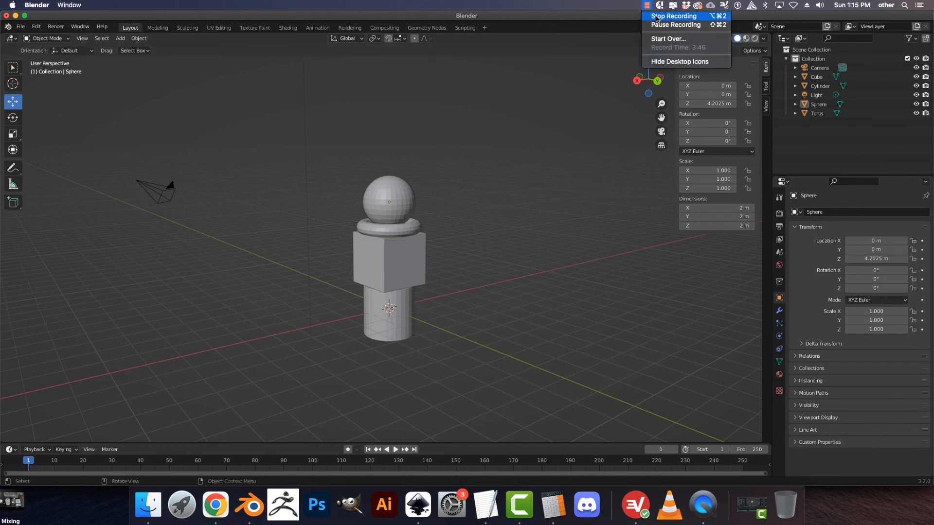